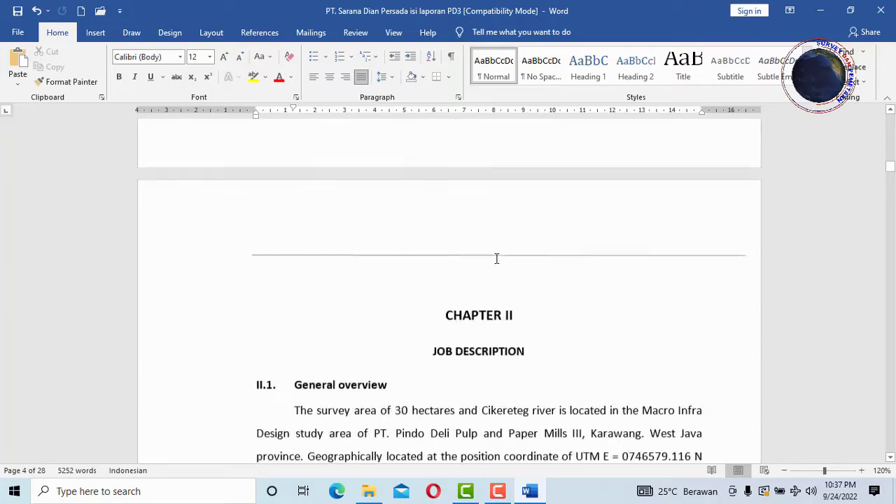
# Scroll through the 28-page report and zoom out to see pages side by side, returning to the Foreword
pyautogui.scroll(-4, 497, 260)
pyautogui.scroll(-5, 500, 262)
pyautogui.scroll(-4, 504, 264)
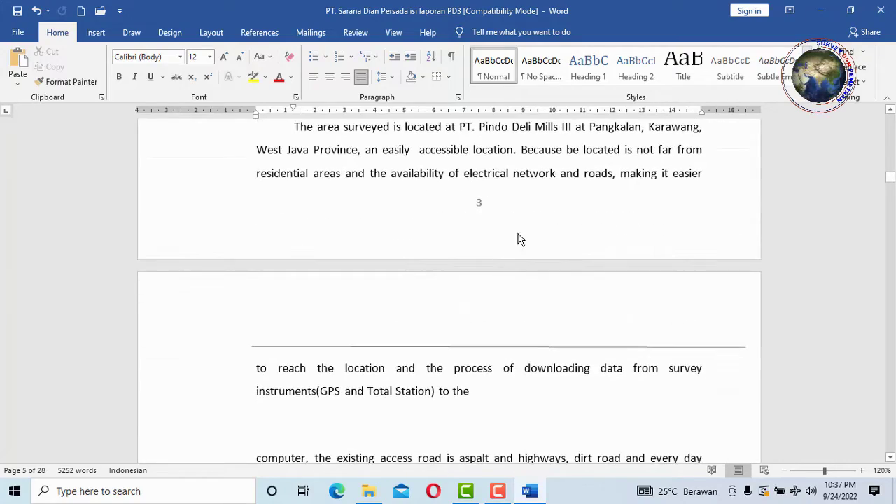
pyautogui.click(861, 470)
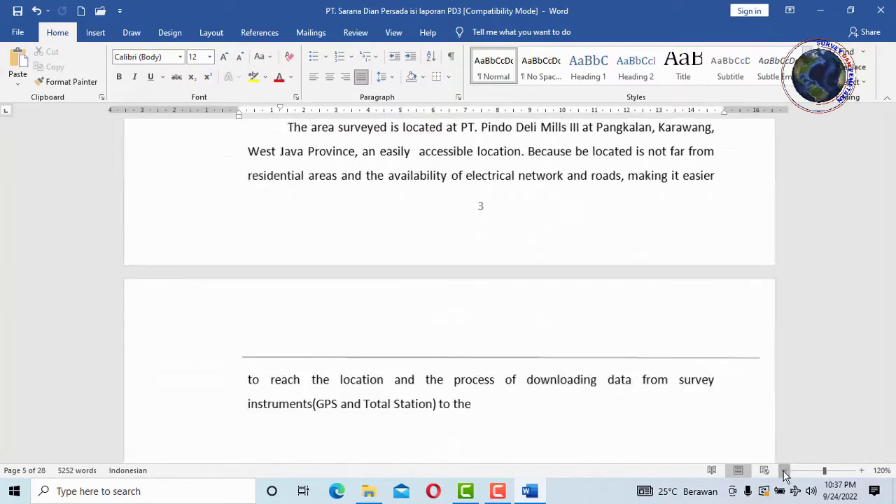
pyautogui.click(785, 471)
pyautogui.click(784, 470)
pyautogui.click(784, 471)
pyautogui.click(785, 471)
pyautogui.click(784, 471)
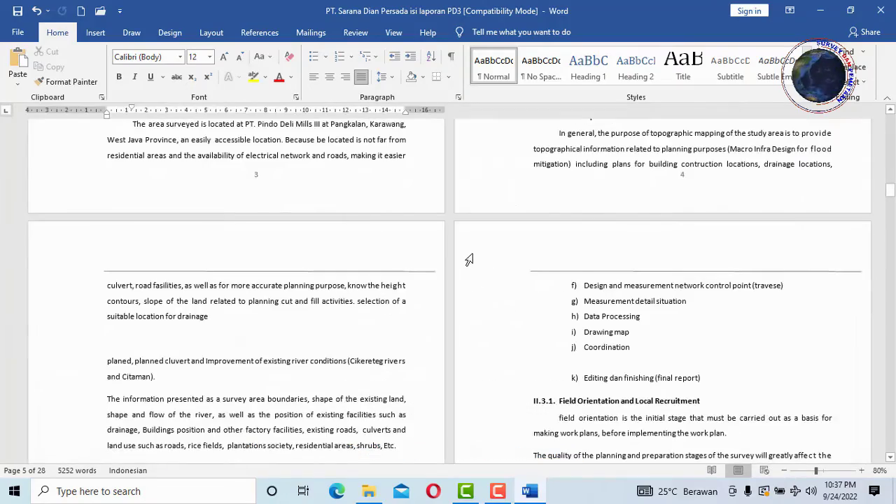
pyautogui.scroll(3, 469, 257)
pyautogui.scroll(4, 471, 255)
pyautogui.scroll(3, 472, 253)
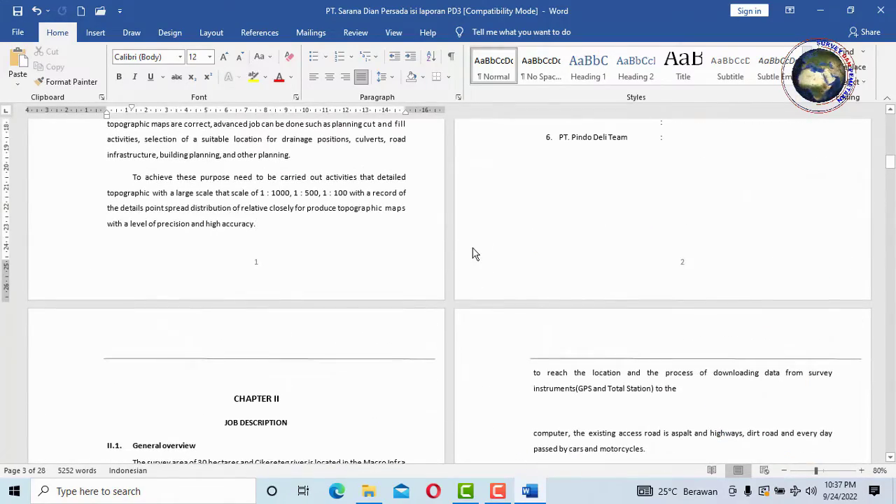
pyautogui.keyDown('ctrl'); pyautogui.scroll(-3, 473, 254); pyautogui.keyUp('ctrl')
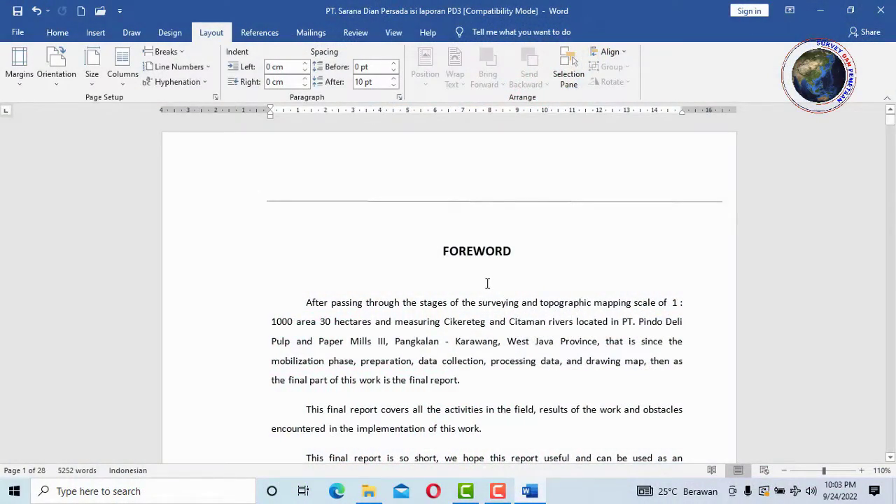
pyautogui.scroll(-1, 486, 283)
pyautogui.scroll(-2, 482, 283)
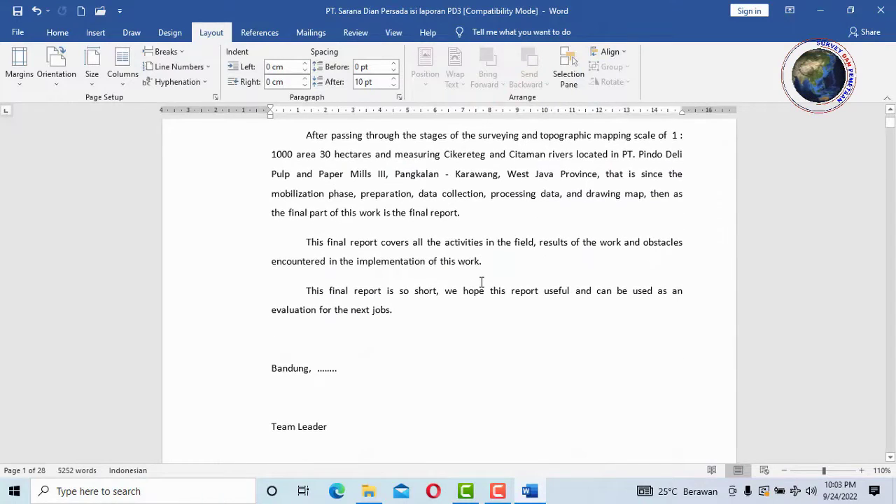
pyautogui.scroll(-1, 482, 283)
pyautogui.scroll(-3, 482, 282)
pyautogui.scroll(-3, 482, 283)
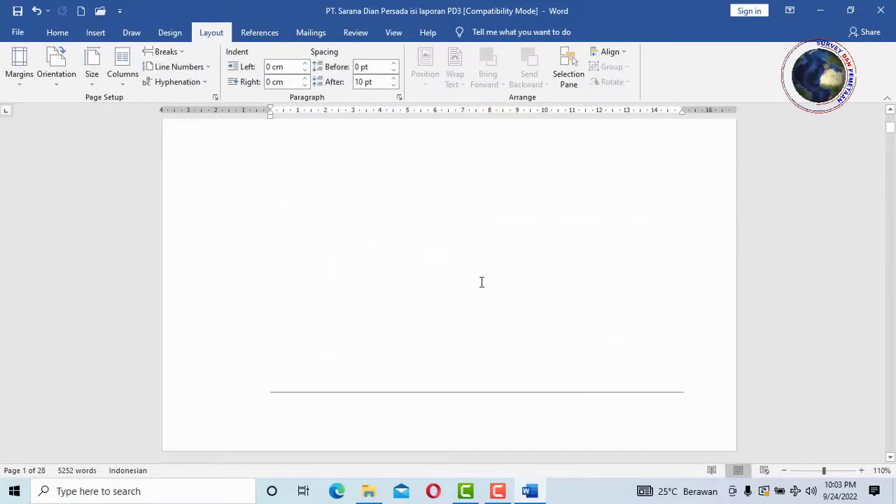
pyautogui.scroll(-3, 481, 287)
pyautogui.scroll(-2, 481, 283)
pyautogui.scroll(-4, 480, 282)
pyautogui.scroll(-1, 480, 280)
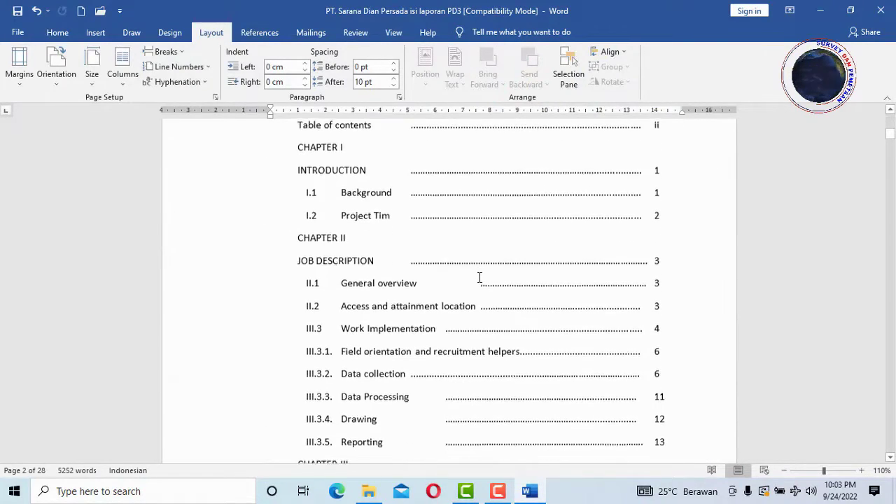
pyautogui.scroll(-3, 479, 275)
pyautogui.scroll(-4, 478, 273)
pyautogui.scroll(-4, 477, 274)
pyautogui.scroll(-3, 477, 275)
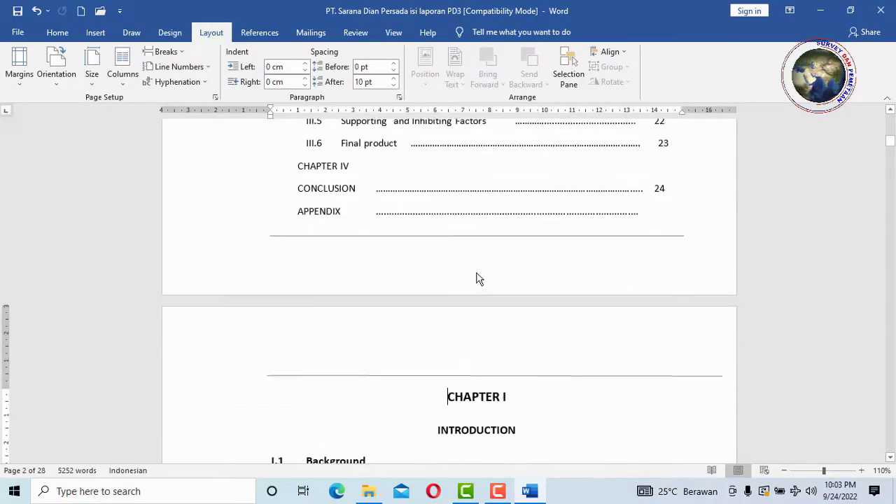
pyautogui.scroll(-3, 477, 277)
pyautogui.scroll(-1, 479, 277)
pyautogui.scroll(-4, 479, 274)
pyautogui.scroll(-3, 478, 270)
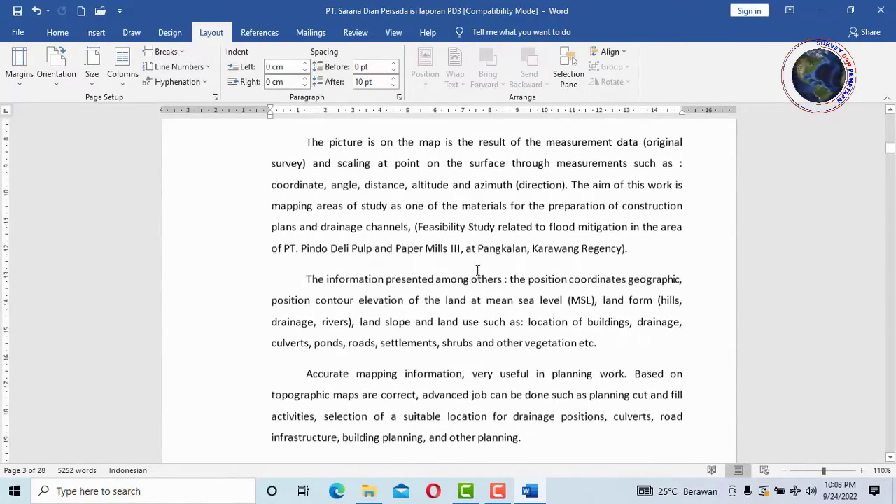
pyautogui.scroll(4, 479, 270)
pyautogui.scroll(5, 480, 263)
pyautogui.scroll(5, 480, 260)
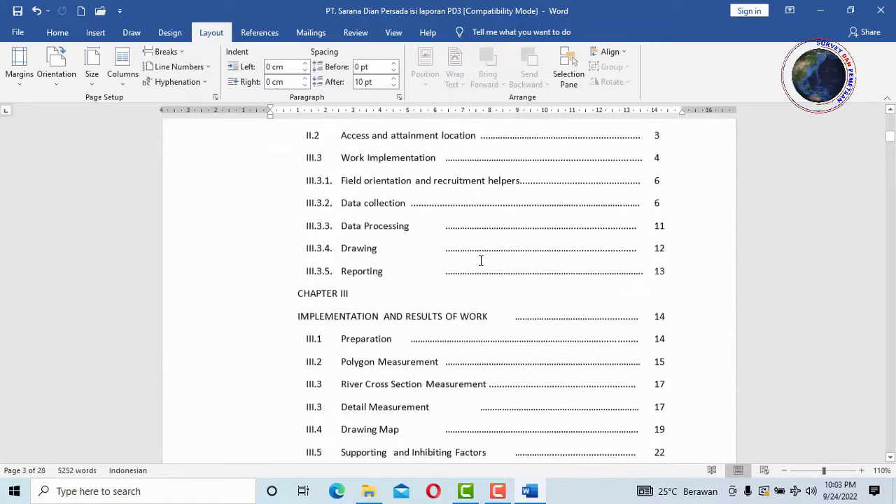
pyautogui.scroll(4, 481, 260)
pyautogui.scroll(1, 481, 260)
pyautogui.scroll(4, 481, 261)
pyautogui.scroll(5, 481, 259)
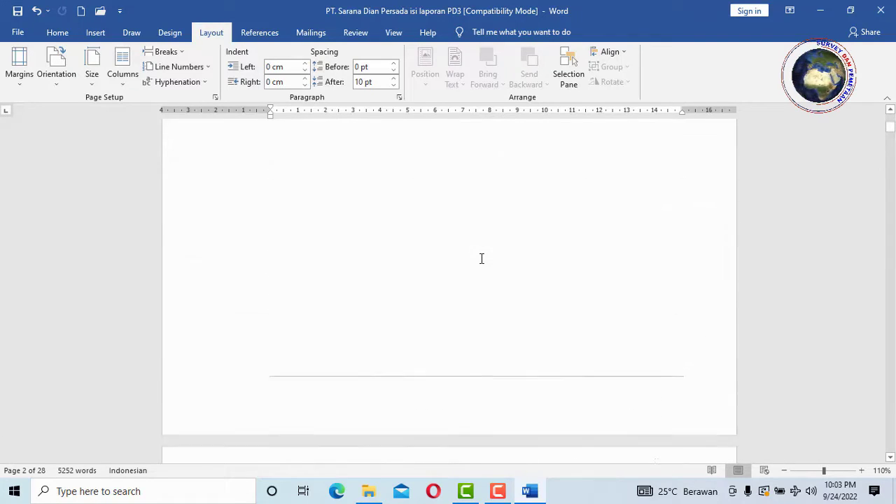
pyautogui.scroll(4, 482, 258)
pyautogui.scroll(5, 482, 257)
pyautogui.scroll(3, 483, 256)
pyautogui.scroll(1, 484, 255)
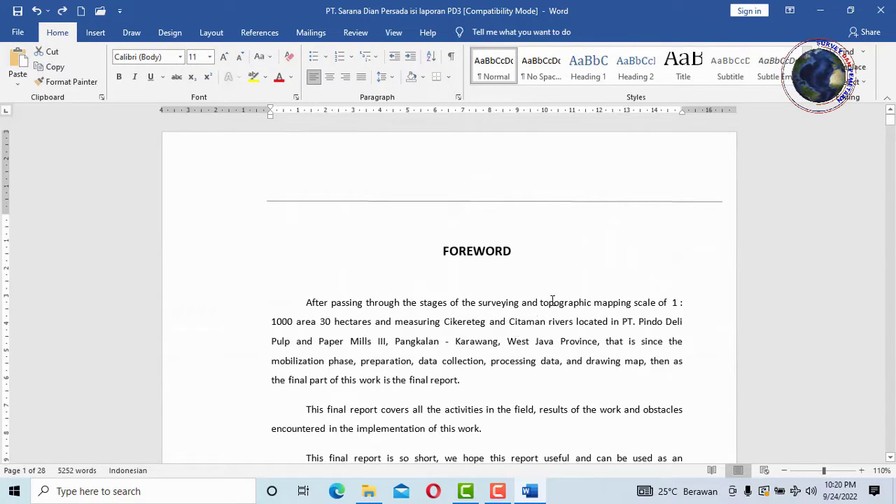
# Insert a Plain Number 2 page number centred at the bottom of the pages
pyautogui.click(96, 33)
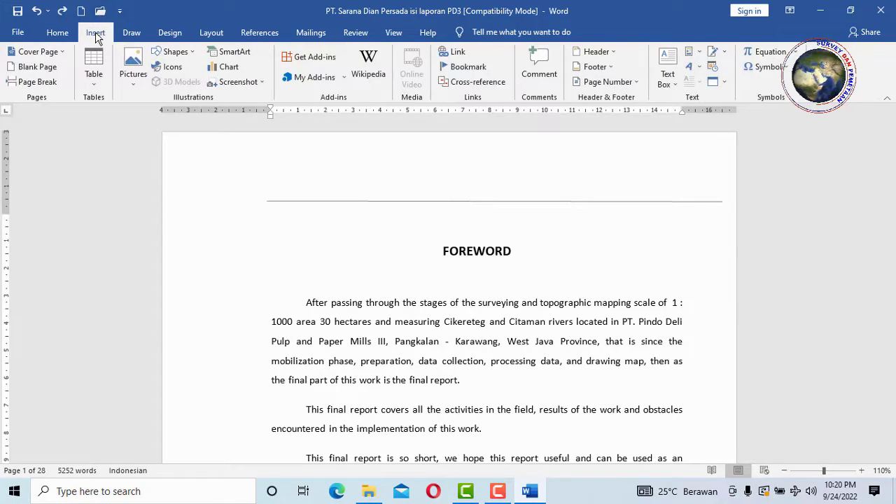
pyautogui.click(637, 82)
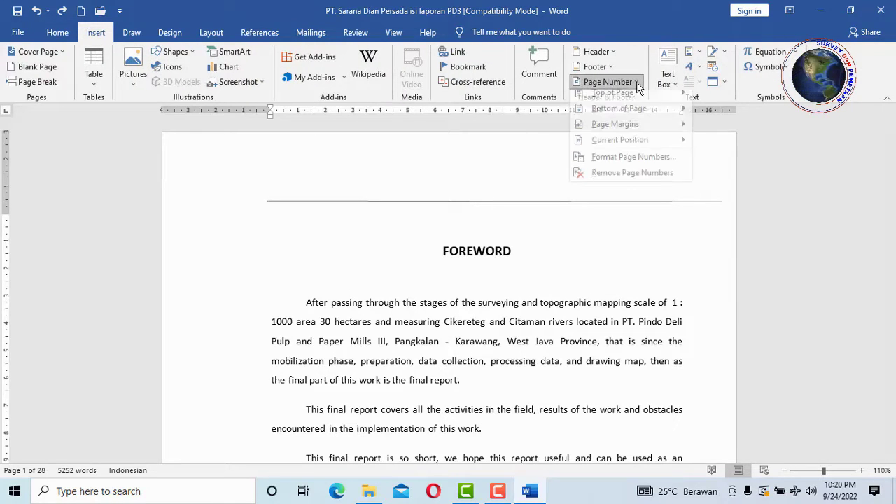
pyautogui.moveTo(634, 116)
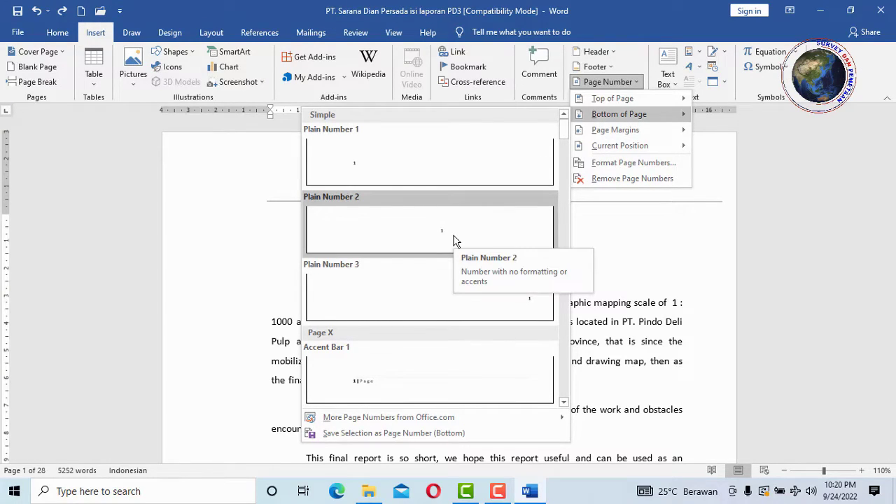
pyautogui.click(454, 242)
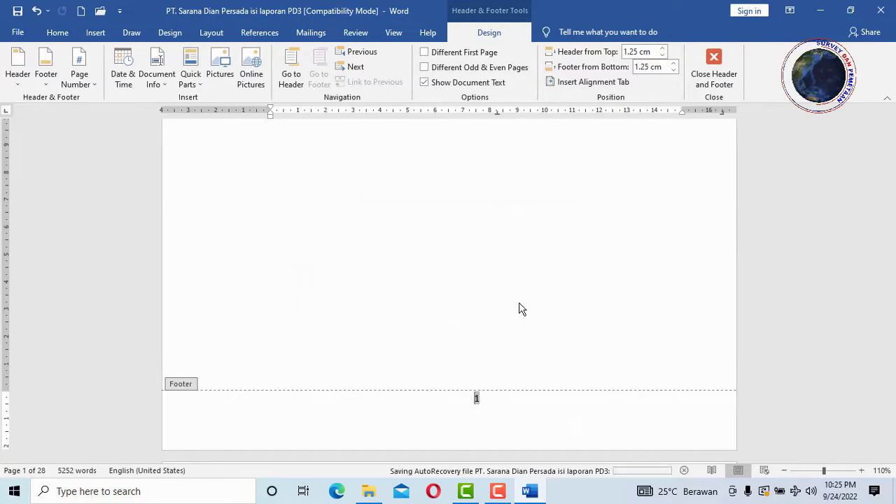
# Format the page numbers as lowercase Roman numerals (i, ii, iii) starting at i
pyautogui.click(92, 88)
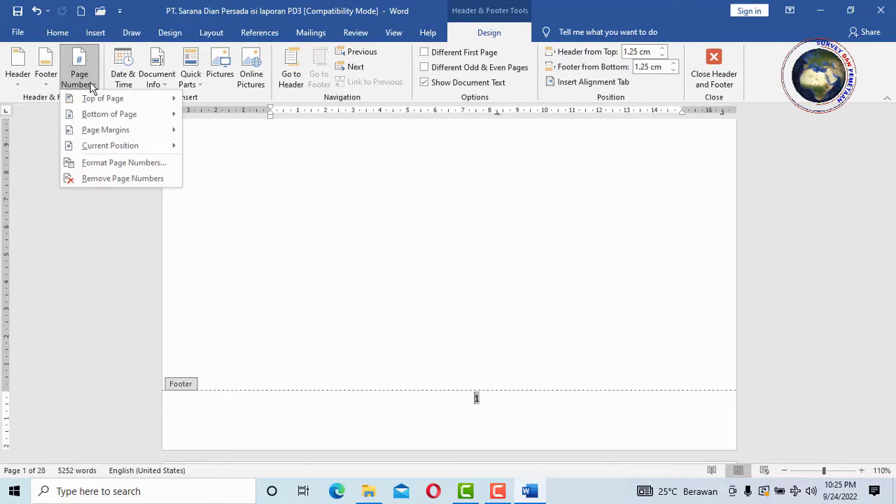
pyautogui.click(150, 165)
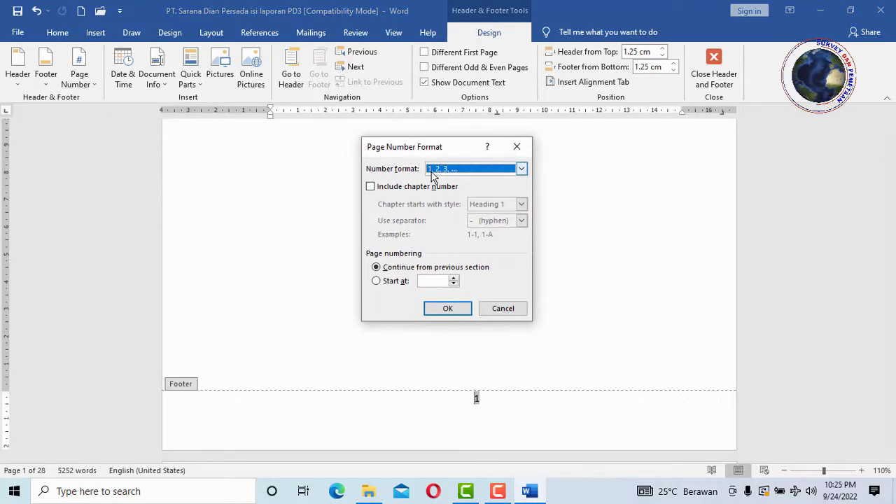
pyautogui.click(523, 170)
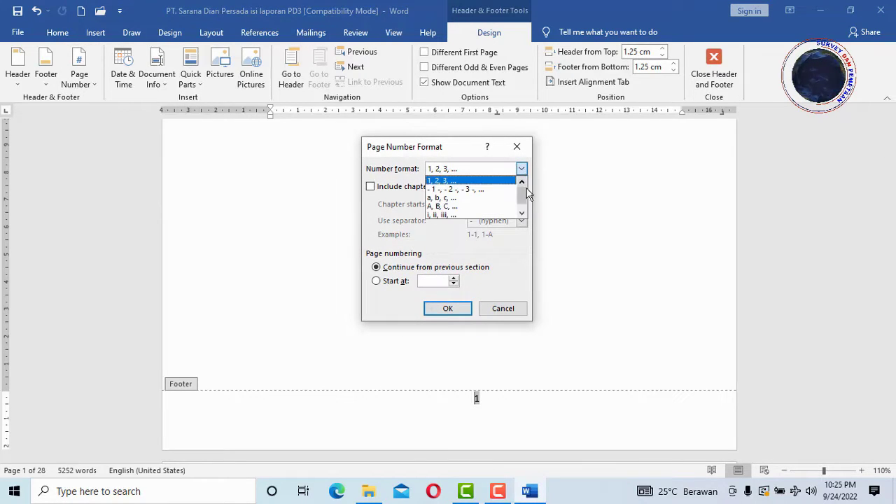
pyautogui.click(522, 208)
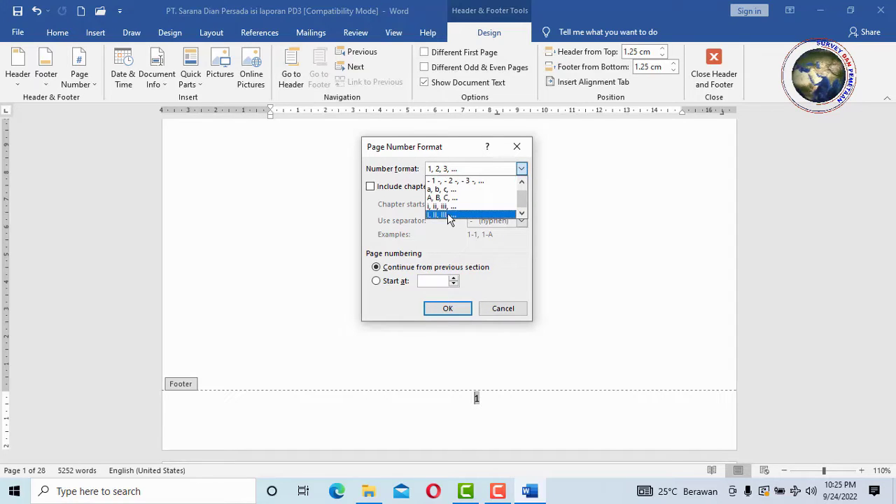
pyautogui.click(449, 207)
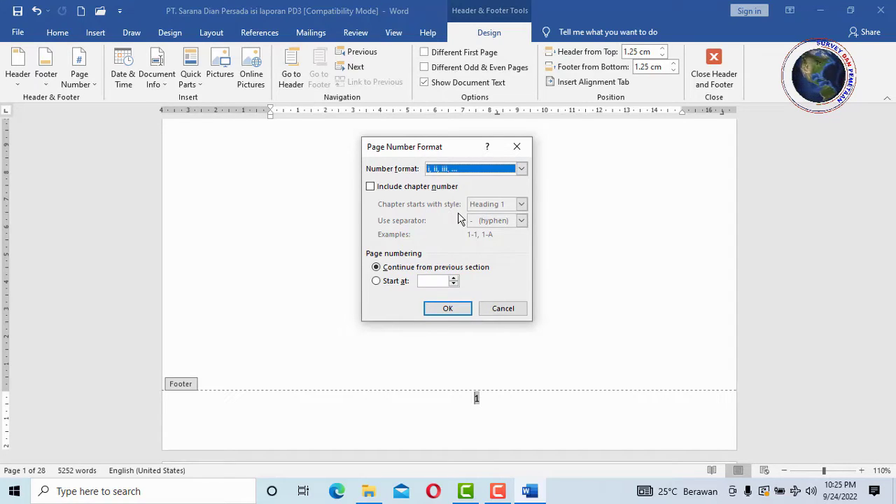
pyautogui.click(377, 281)
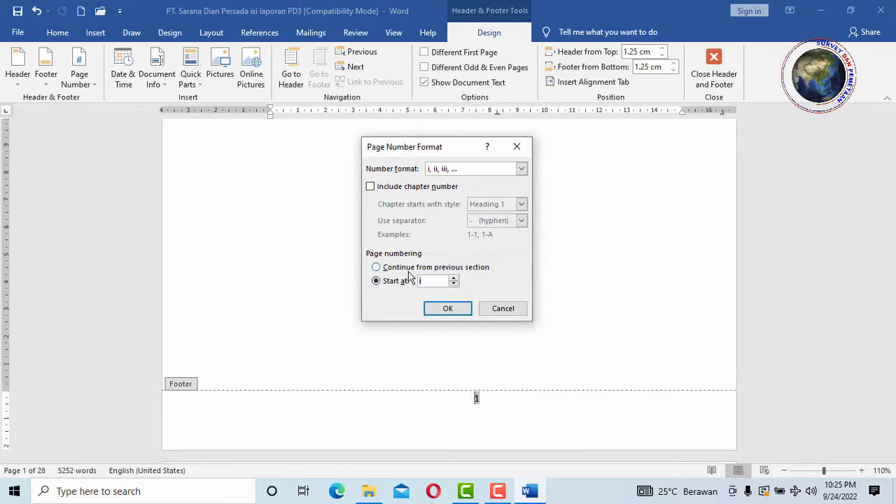
pyautogui.click(448, 308)
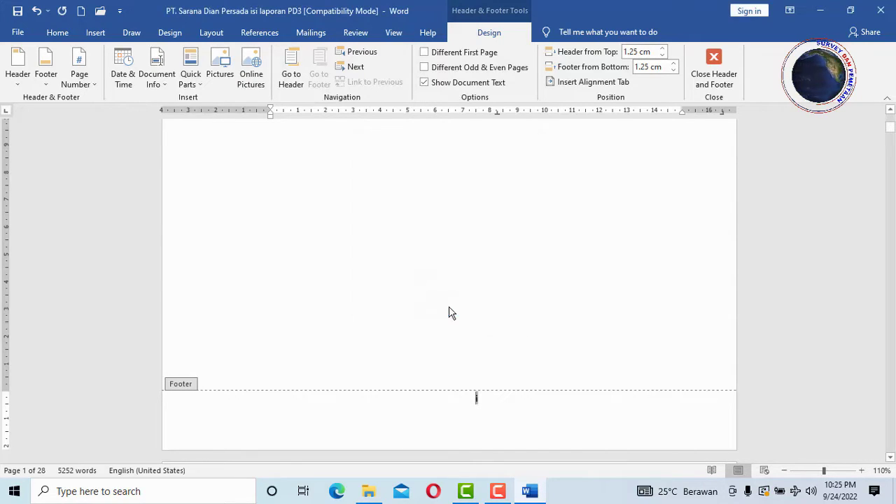
# Close footer editing and scroll down past the Chapter I page
pyautogui.scroll(-3, 512, 204)
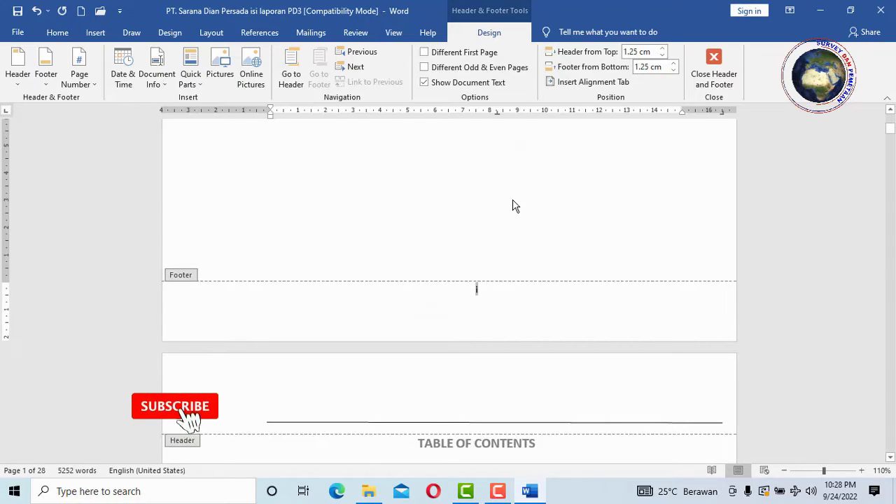
pyautogui.doubleClick(512, 206)
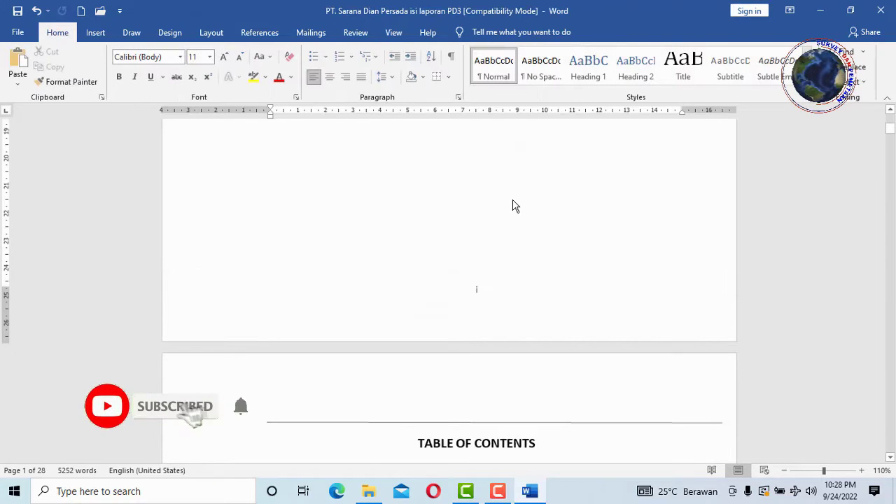
pyautogui.scroll(-3, 492, 212)
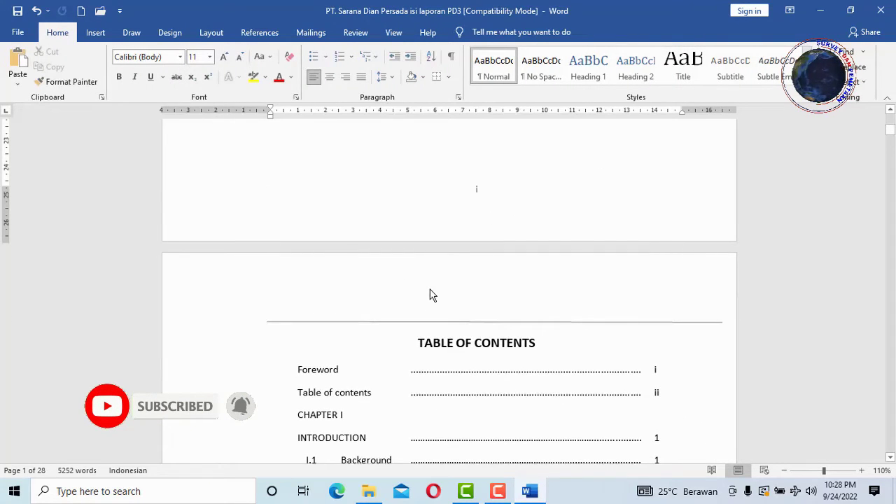
pyautogui.scroll(-3, 462, 254)
pyautogui.scroll(-3, 462, 246)
pyautogui.scroll(-9, 467, 245)
pyautogui.scroll(-4, 466, 247)
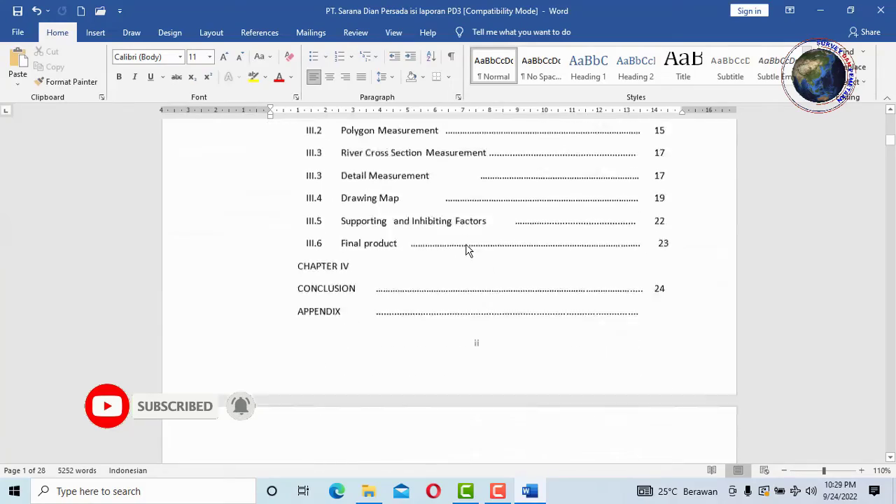
pyautogui.scroll(-4, 466, 250)
pyautogui.scroll(-4, 469, 250)
pyautogui.scroll(-6, 472, 249)
pyautogui.scroll(-10, 474, 248)
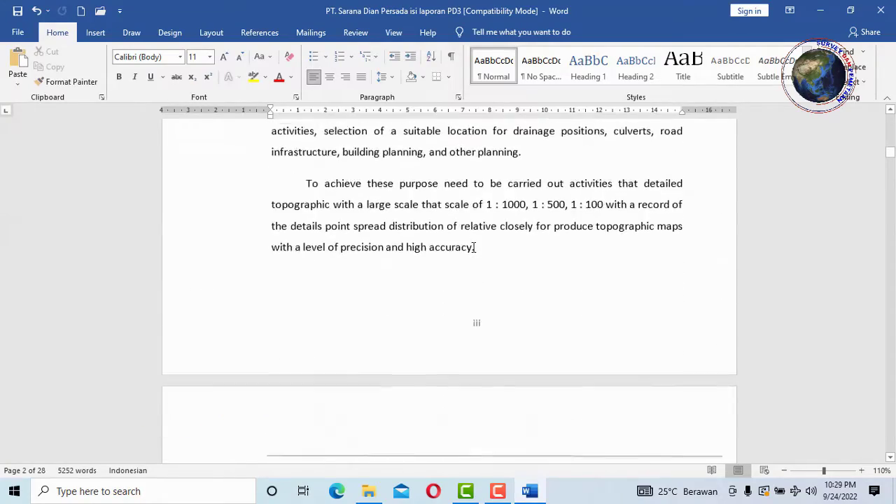
pyautogui.scroll(-4, 476, 320)
pyautogui.scroll(-1, 474, 252)
# Scroll back up to the APPENDIX line ending the table of contents, above CHAPTER I
pyautogui.scroll(5, 468, 243)
pyautogui.scroll(5, 415, 219)
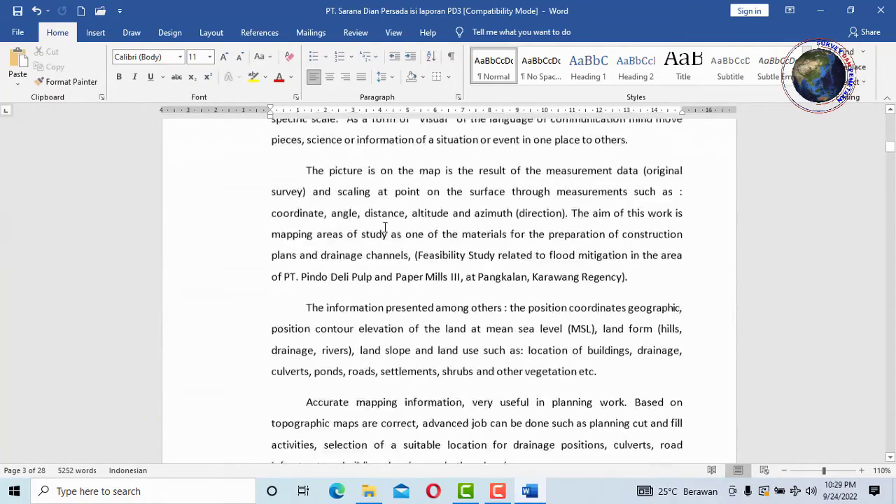
pyautogui.scroll(4, 380, 230)
pyautogui.scroll(8, 392, 204)
pyautogui.scroll(6, 399, 195)
pyautogui.scroll(5, 400, 194)
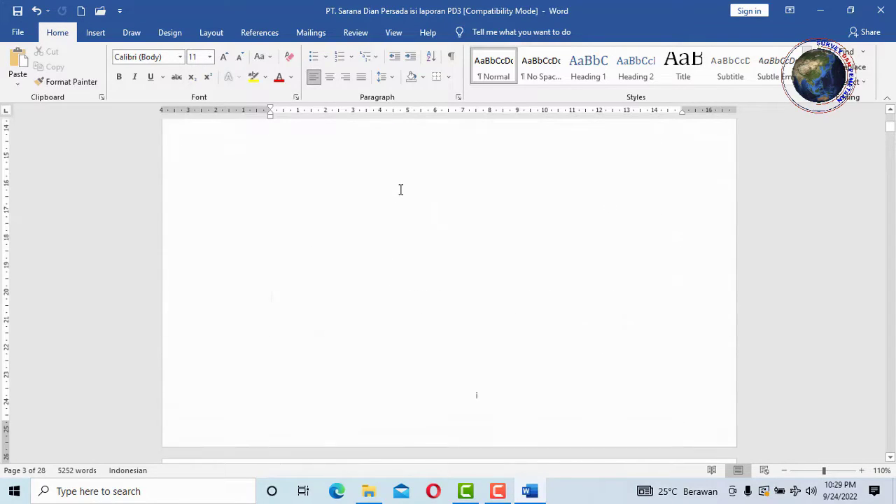
pyautogui.scroll(5, 399, 190)
pyautogui.scroll(5, 402, 186)
pyautogui.scroll(1, 403, 185)
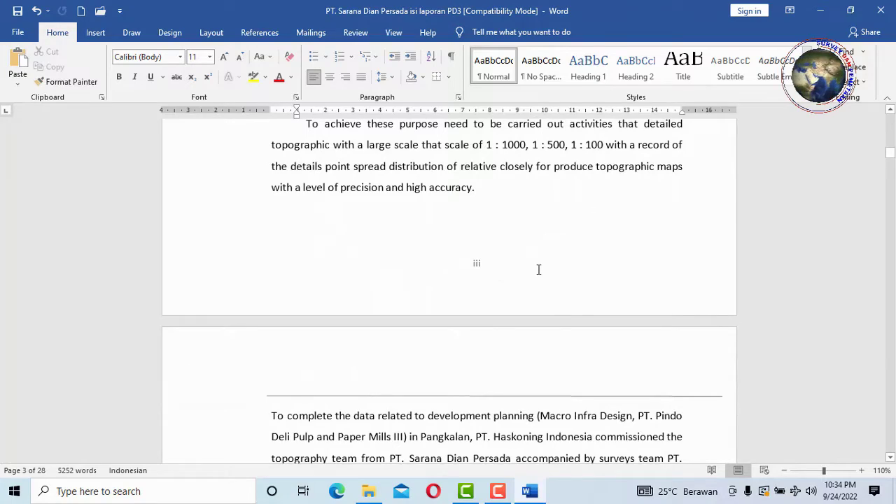
pyautogui.scroll(2, 539, 270)
pyautogui.scroll(3, 540, 268)
pyautogui.scroll(4, 540, 269)
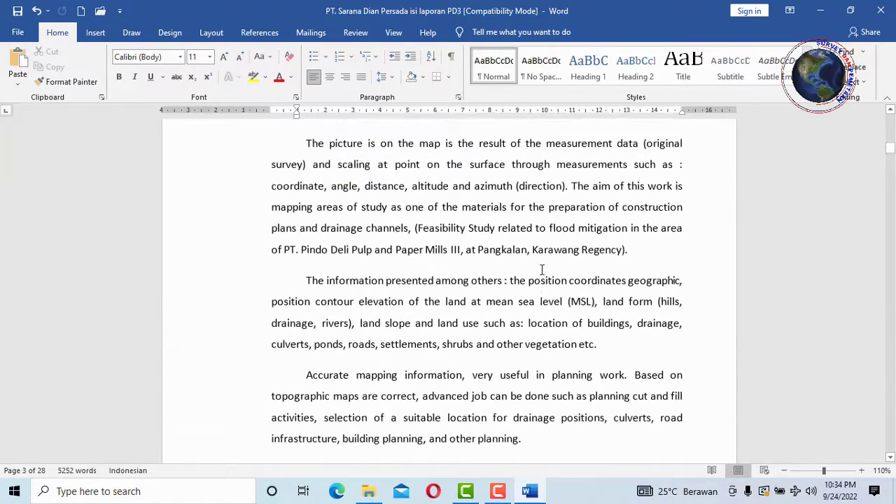
pyautogui.scroll(3, 541, 269)
pyautogui.scroll(3, 541, 270)
pyautogui.scroll(3, 540, 269)
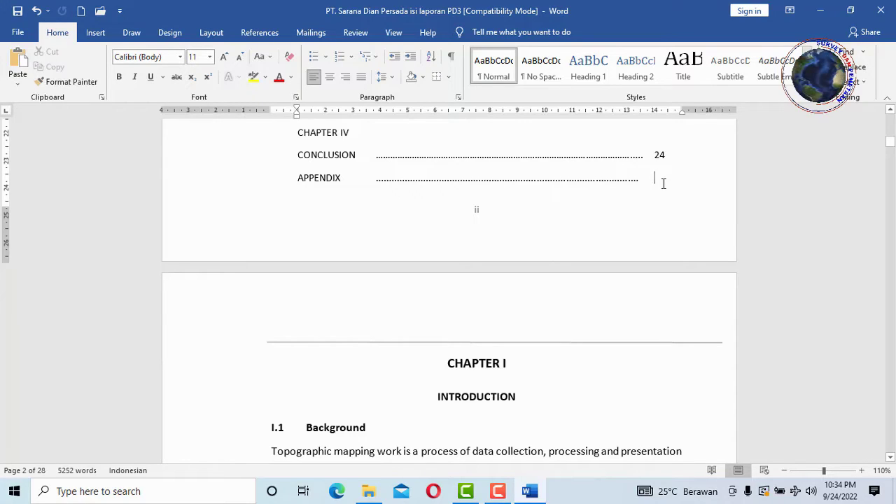
# Insert a Next Page section break after the APPENDIX line of the table of contents
pyautogui.click(663, 183)
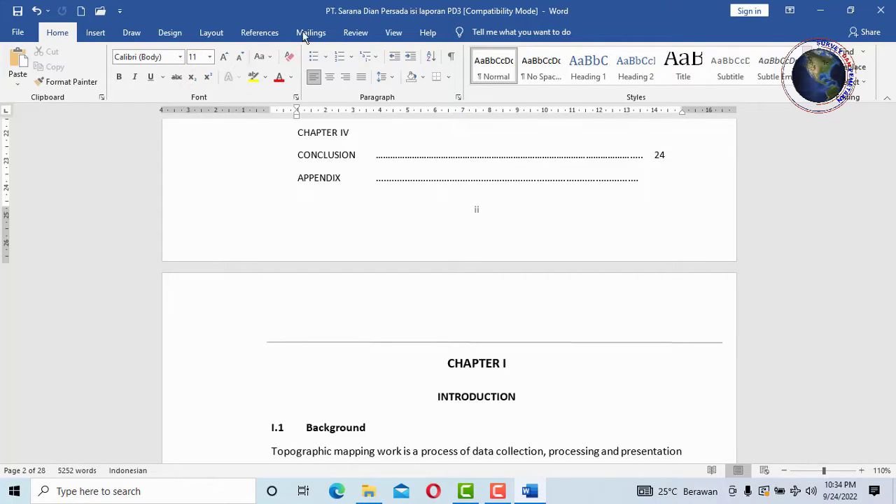
pyautogui.click(211, 33)
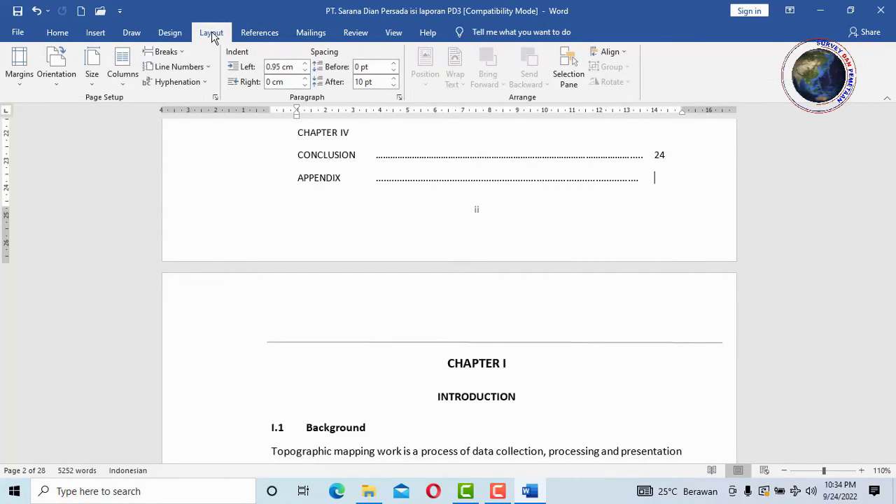
pyautogui.click(181, 59)
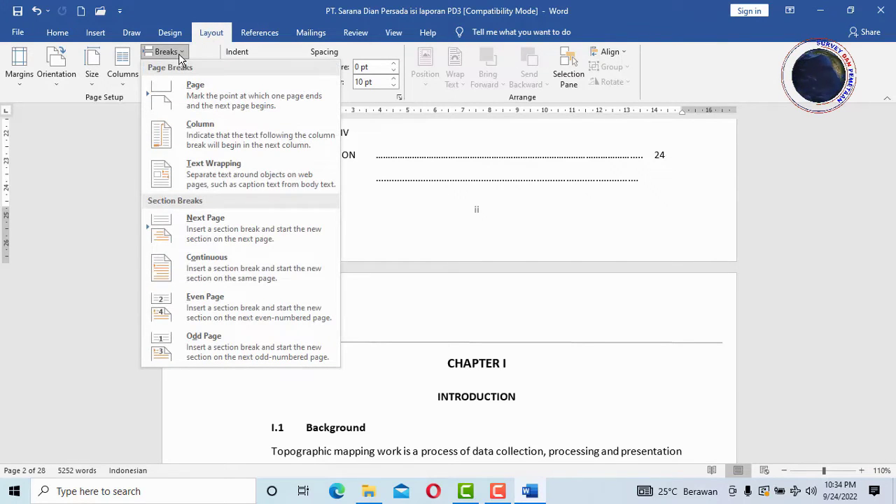
pyautogui.click(234, 226)
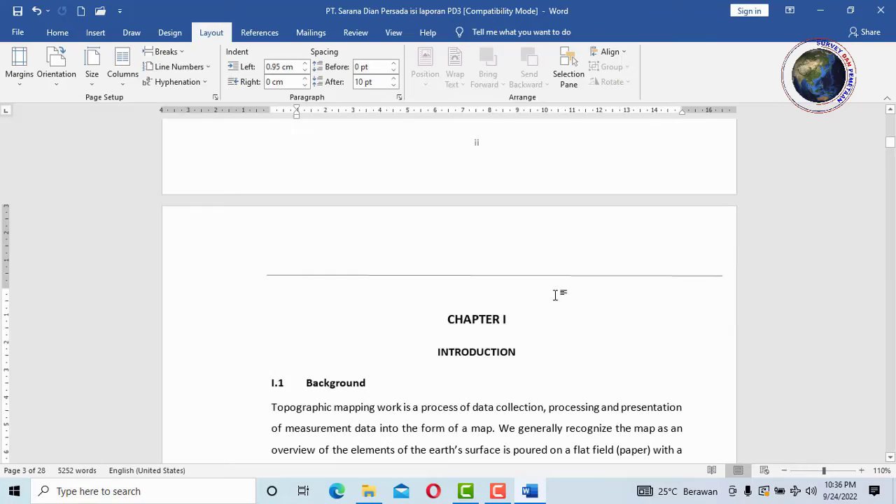
# Open the footer of Chapter I's first page for editing
pyautogui.scroll(-1, 555, 295)
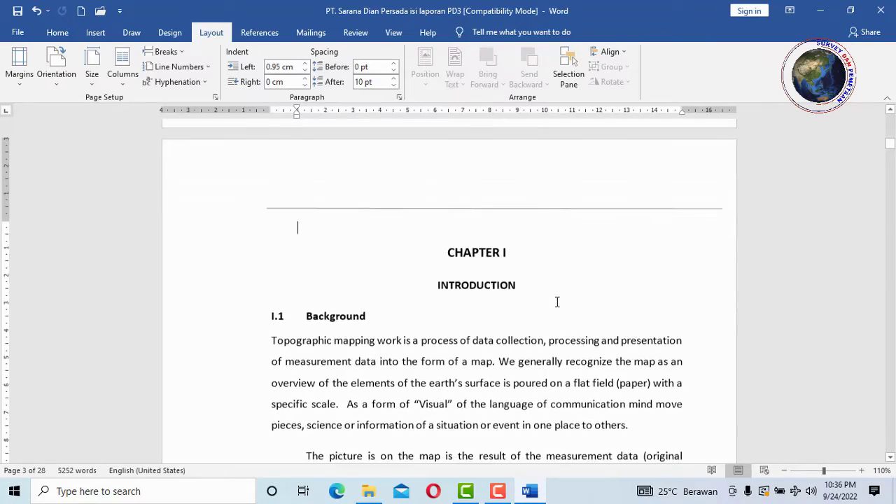
pyautogui.scroll(-2, 556, 300)
pyautogui.scroll(-3, 556, 304)
pyautogui.scroll(-2, 556, 306)
pyautogui.scroll(-2, 556, 308)
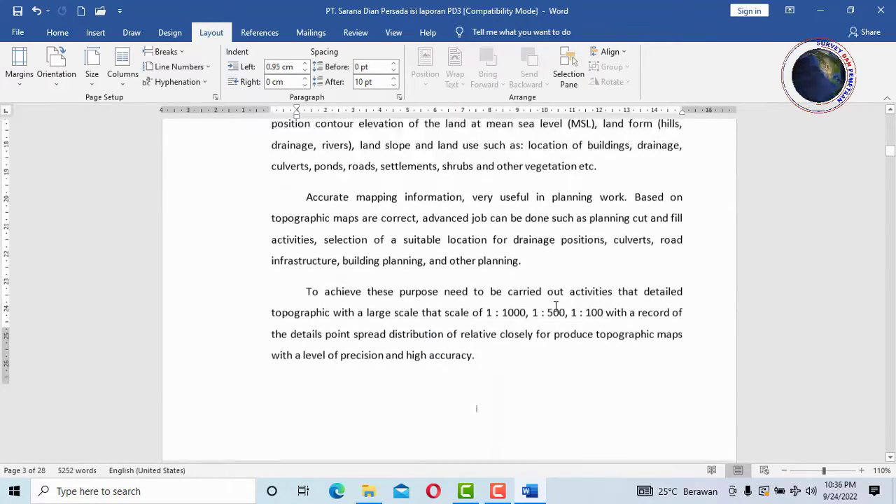
pyautogui.scroll(-3, 555, 310)
pyautogui.scroll(-1, 537, 260)
pyautogui.scroll(1, 539, 262)
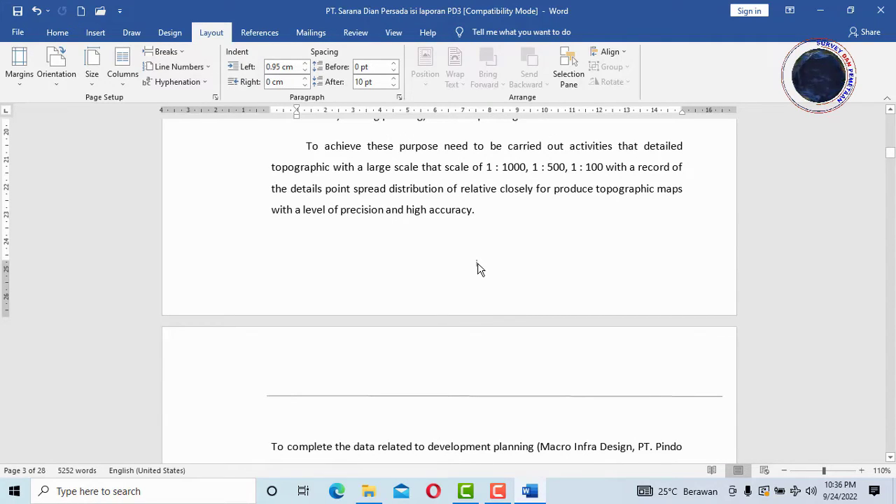
pyautogui.doubleClick(476, 268)
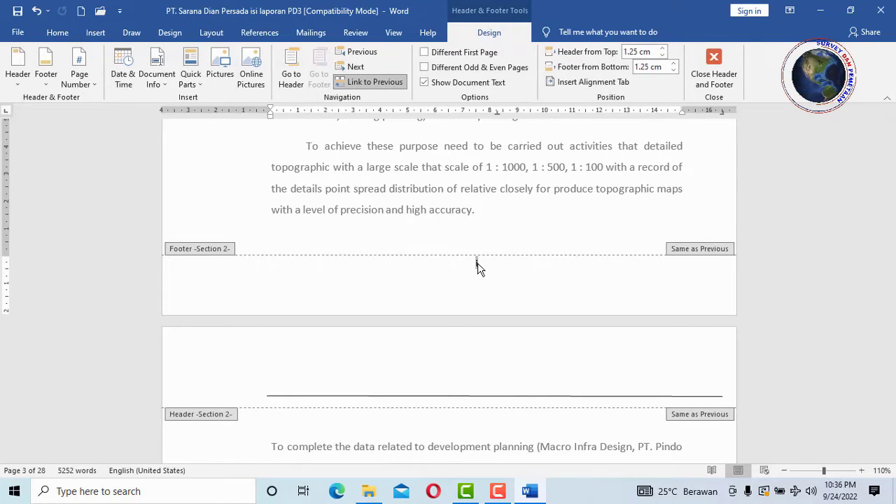
# Format Chapter I's page numbers as Arabic 1, 2, 3 starting at 1
pyautogui.click(89, 84)
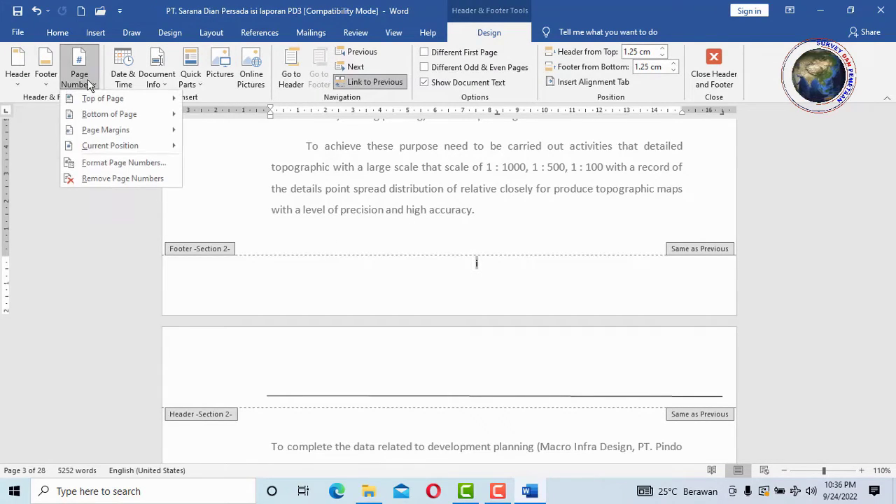
pyautogui.click(137, 168)
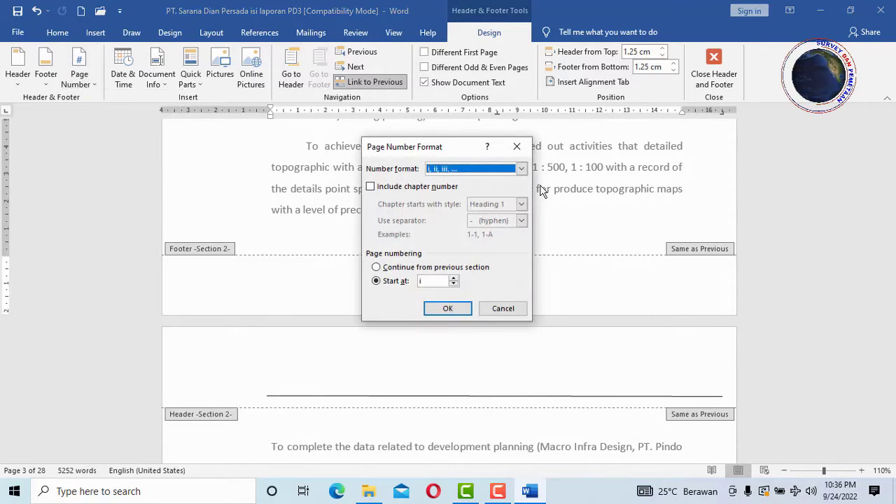
pyautogui.click(522, 170)
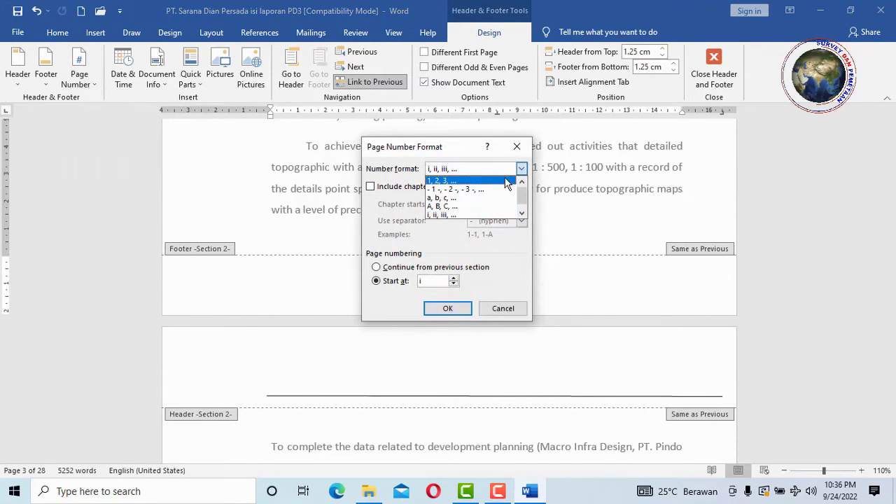
pyautogui.click(443, 181)
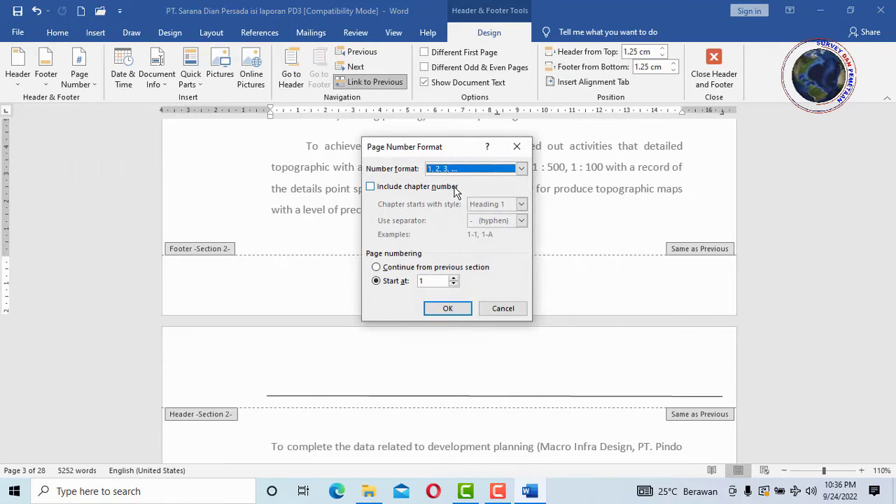
pyautogui.click(449, 308)
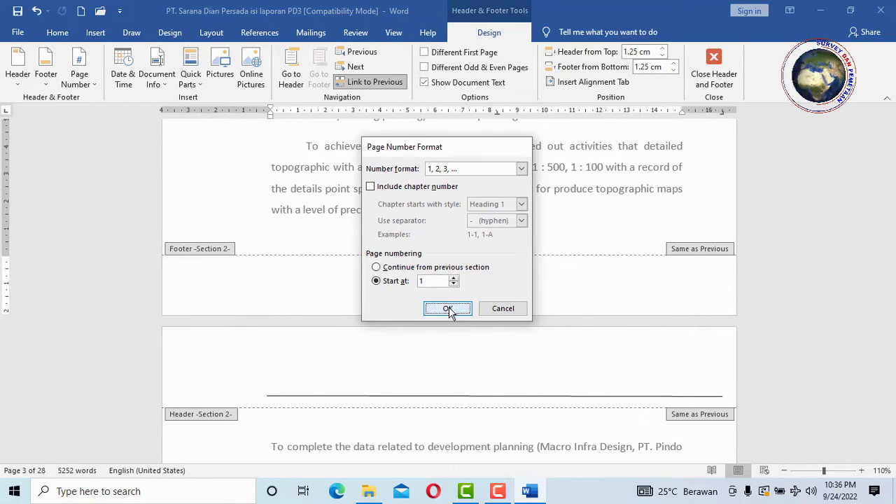
# Close footer editing and return to the body text
pyautogui.scroll(2, 450, 314)
pyautogui.keyDown('ctrl'); pyautogui.scroll(1, 537, 398); pyautogui.keyUp('ctrl')
pyautogui.scroll(-2, 490, 287)
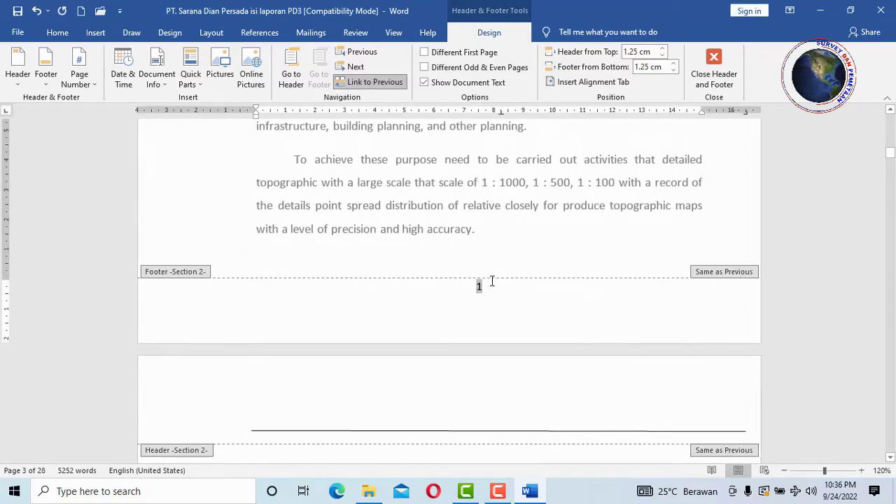
pyautogui.scroll(-1, 536, 227)
pyautogui.doubleClick(520, 167)
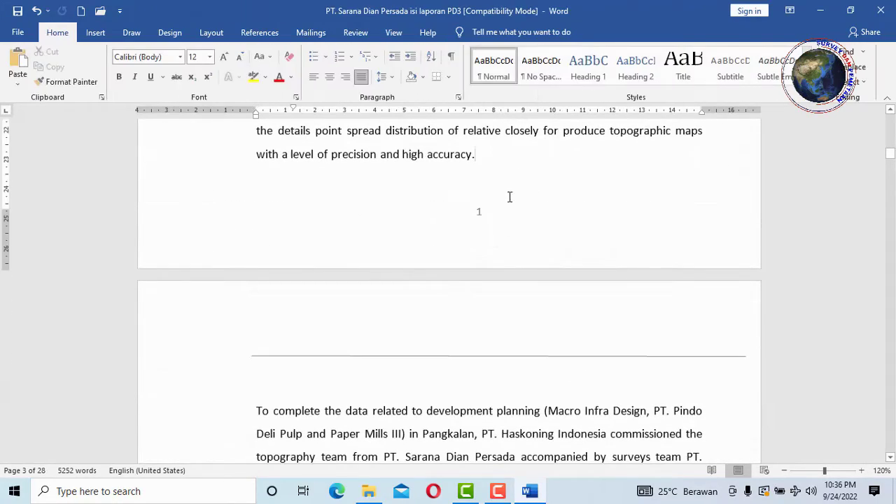
pyautogui.scroll(1, 510, 193)
pyautogui.scroll(2, 461, 195)
pyautogui.scroll(8, 462, 195)
pyautogui.scroll(5, 450, 178)
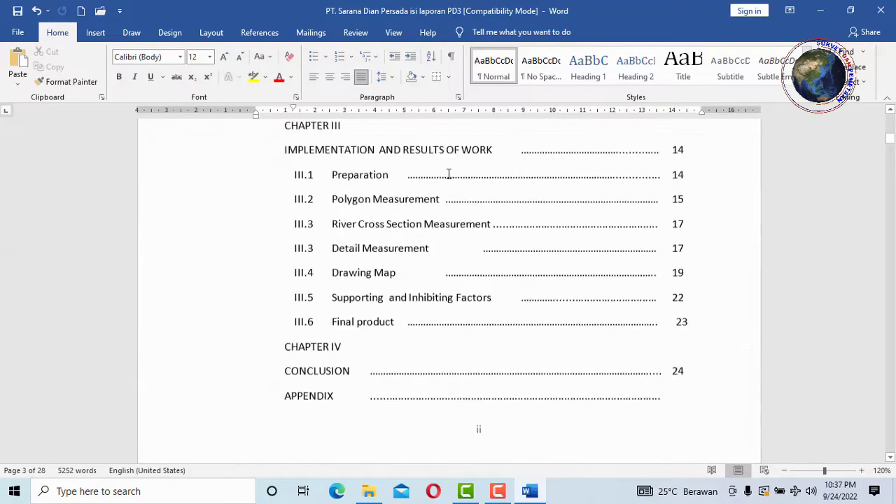
pyautogui.scroll(6, 448, 174)
pyautogui.scroll(2, 441, 178)
pyautogui.scroll(3, 438, 172)
pyautogui.scroll(2, 438, 172)
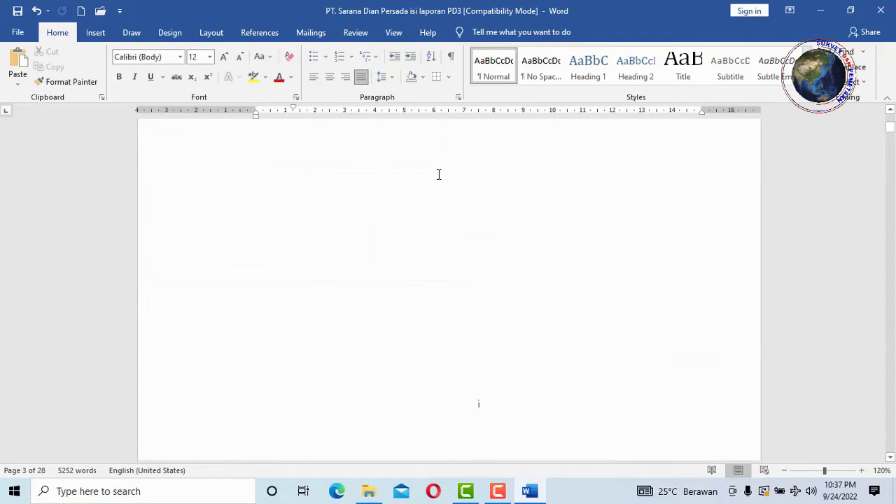
pyautogui.scroll(-3, 444, 177)
pyautogui.scroll(-2, 448, 183)
pyautogui.scroll(-4, 462, 193)
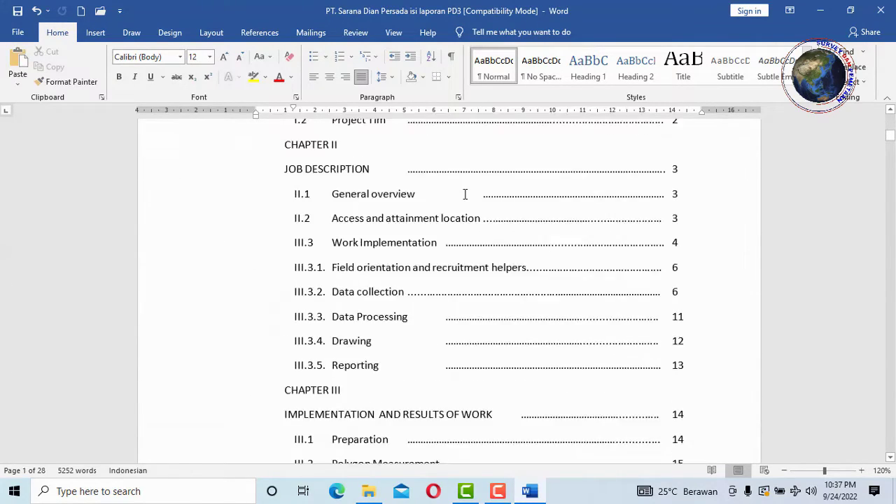
pyautogui.scroll(-3, 465, 194)
pyautogui.scroll(-2, 465, 195)
pyautogui.scroll(-2, 494, 228)
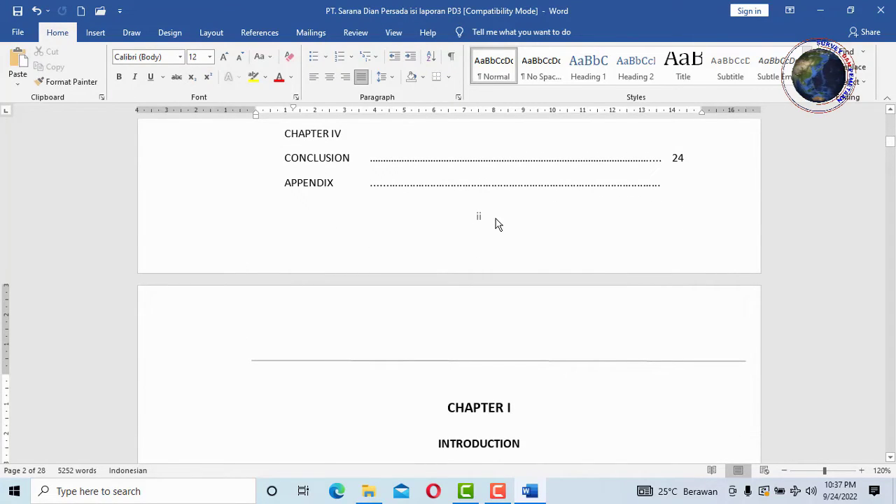
pyautogui.scroll(-1, 496, 219)
pyautogui.scroll(-5, 492, 220)
pyautogui.scroll(-8, 492, 220)
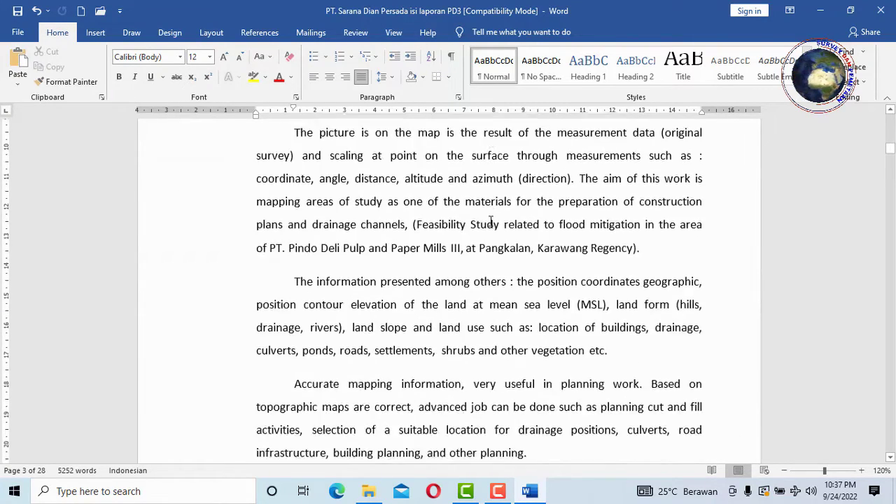
pyautogui.scroll(-5, 492, 221)
pyautogui.scroll(-5, 490, 220)
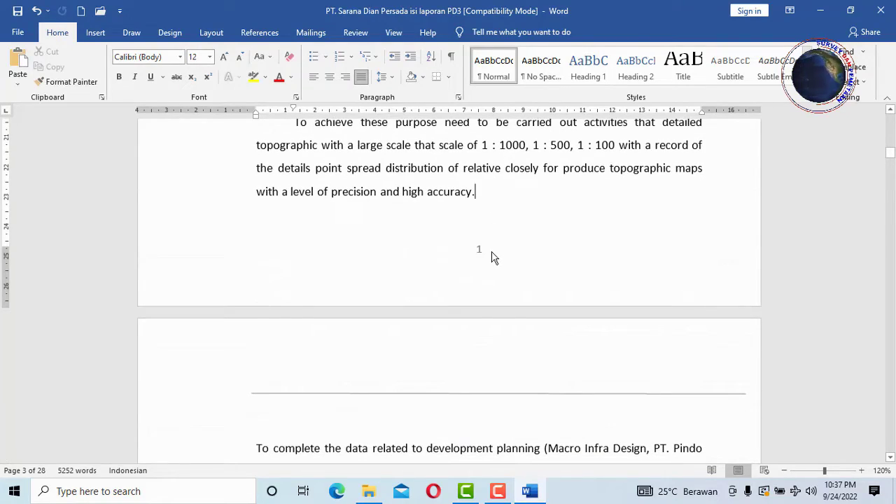
pyautogui.scroll(-3, 492, 258)
pyautogui.scroll(-9, 494, 258)
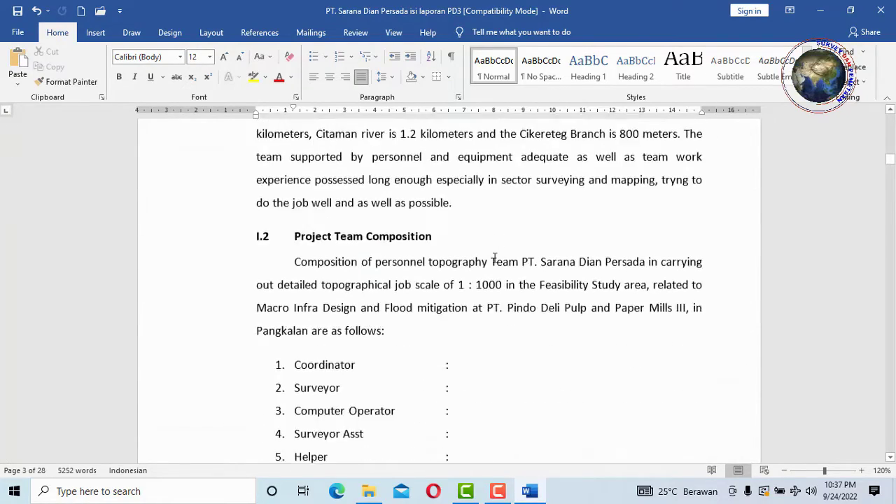
pyautogui.scroll(-8, 495, 259)
pyautogui.scroll(-3, 495, 258)
pyautogui.scroll(-7, 497, 259)
pyautogui.scroll(-3, 497, 258)
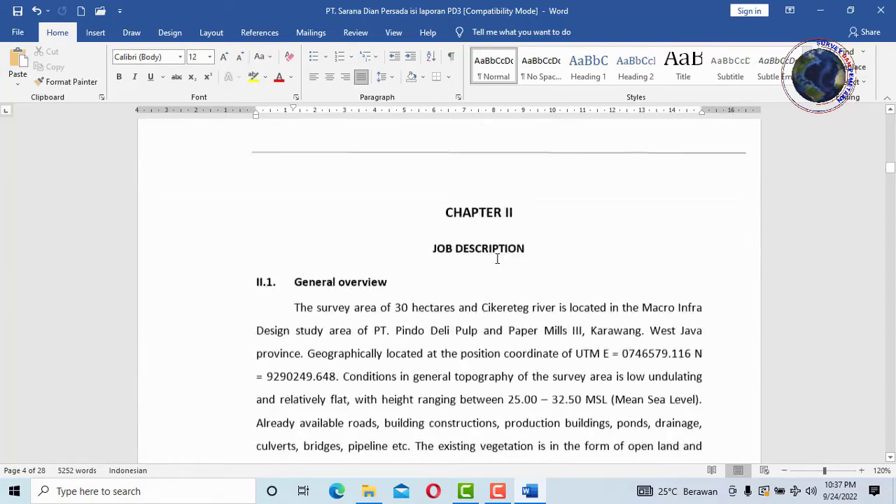
pyautogui.scroll(-4, 497, 258)
pyautogui.scroll(-3, 499, 260)
pyautogui.scroll(-5, 499, 260)
pyautogui.scroll(-5, 501, 260)
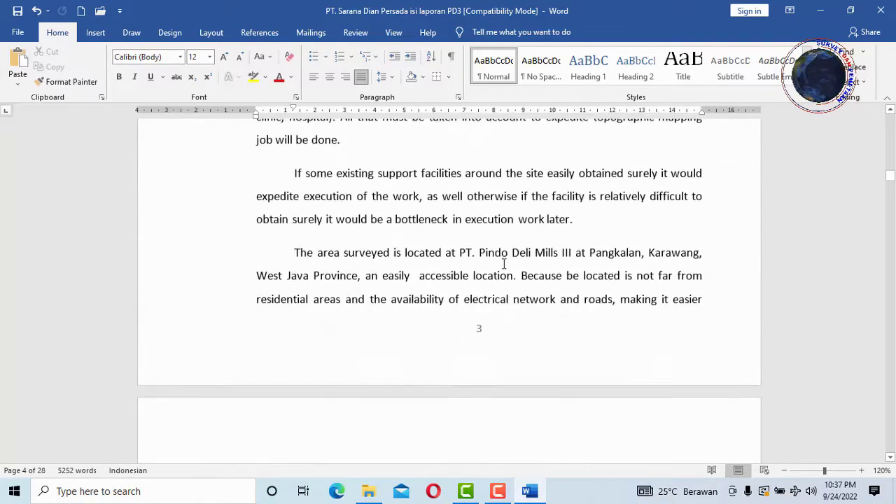
pyautogui.scroll(-4, 502, 262)
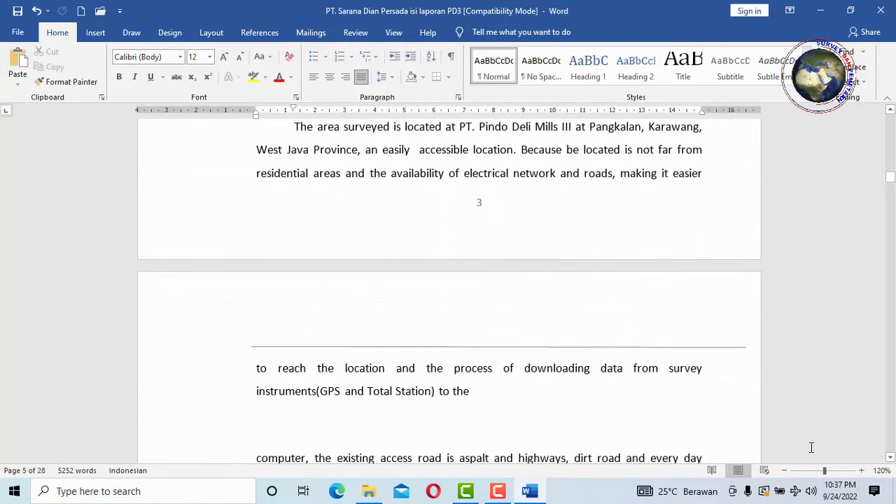
pyautogui.click(862, 470)
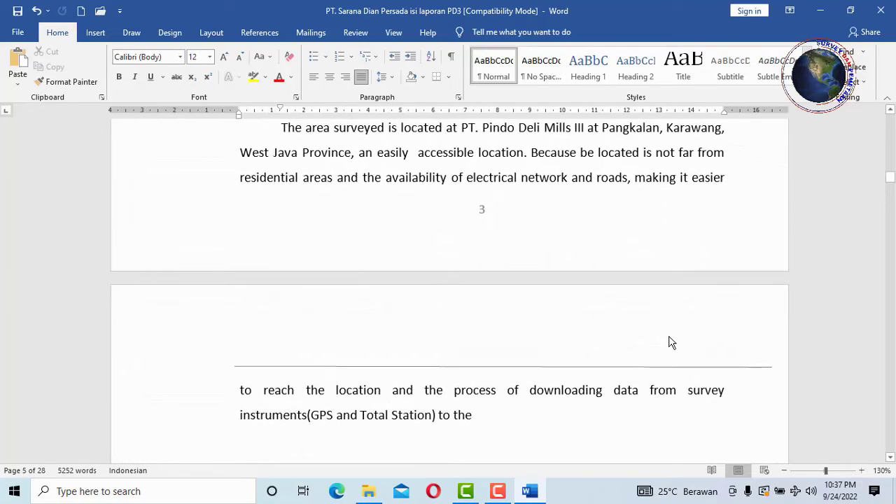
# Zoom out until the Foreword, contents and Chapter I pages appear side by side
pyautogui.click(784, 472)
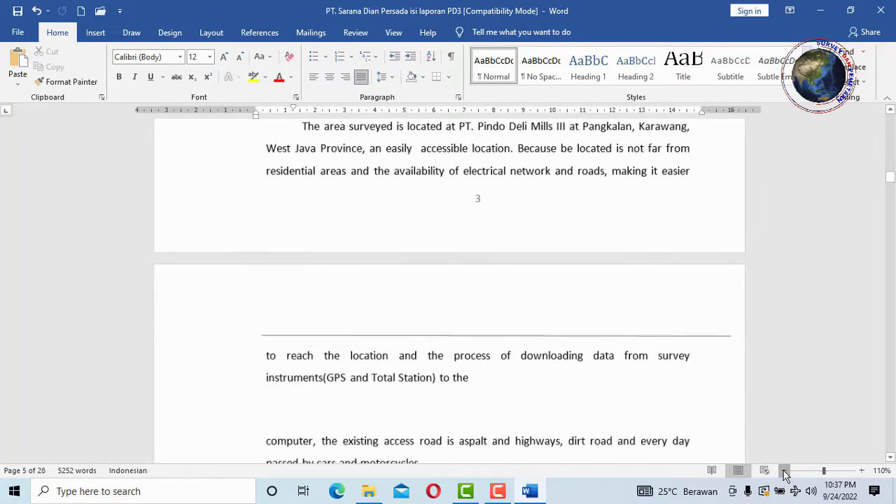
pyautogui.click(784, 472)
pyautogui.click(785, 472)
pyautogui.click(784, 472)
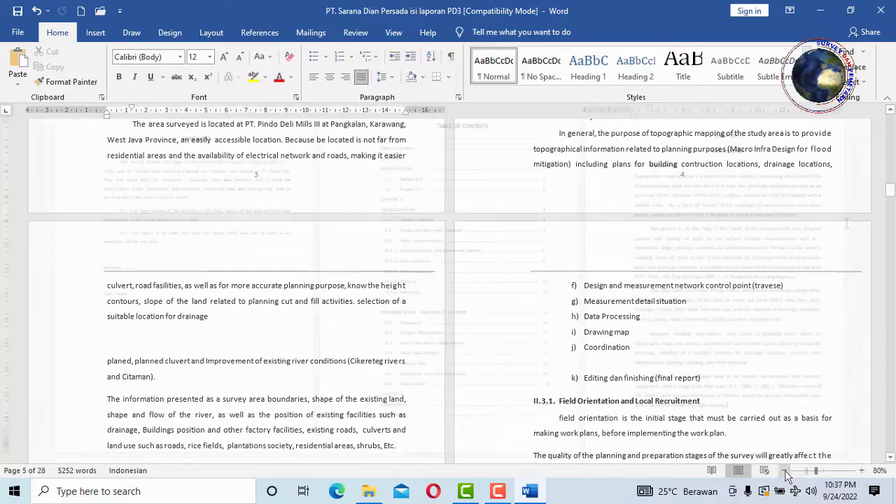
pyautogui.click(784, 471)
pyautogui.click(784, 471)
pyautogui.click(785, 471)
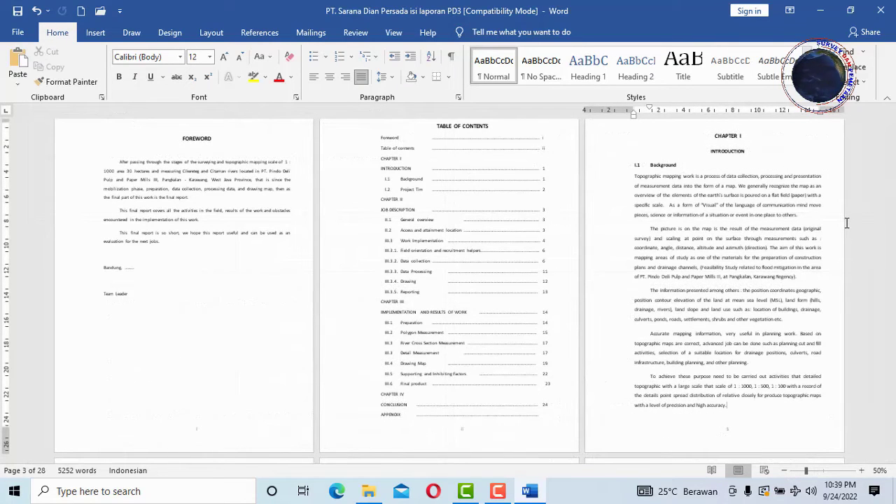